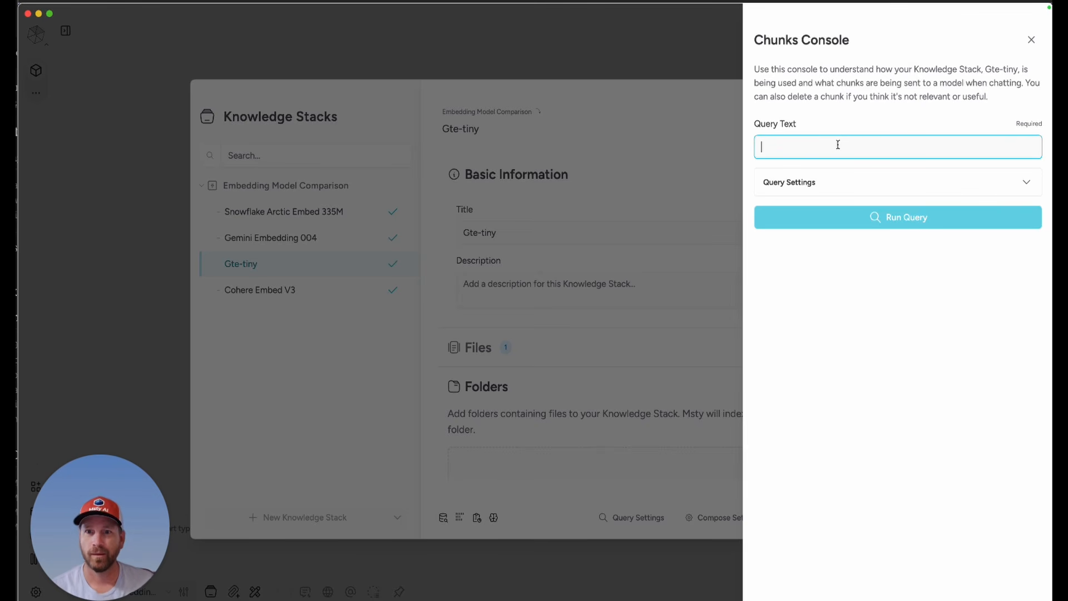
Query the Gte-tiny Knowledge Stack's chunks for "safari" with the query settings expanded.
type("safari")
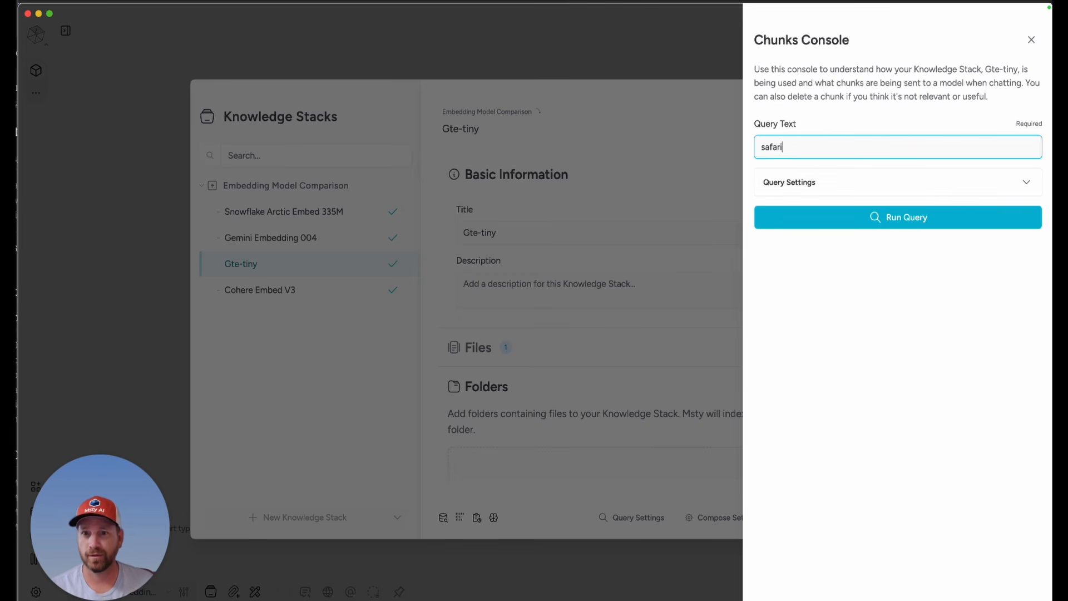
left_click(1023, 190)
scroll(889, 333, "down", 5)
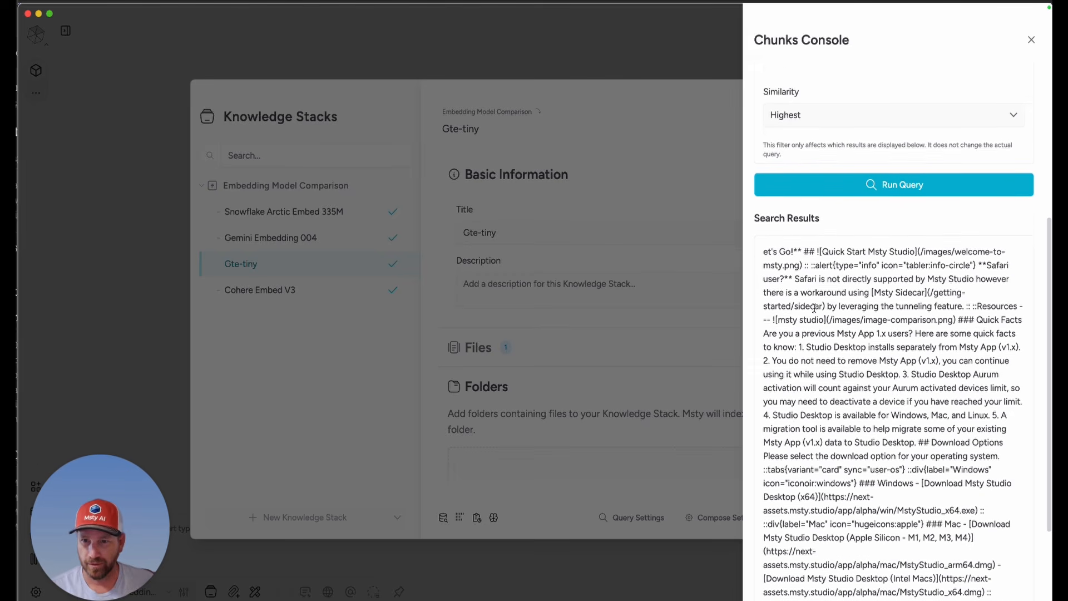
Examine the chunk returned for Gte-tiny, highlight its passage about Safari support, and close the Chunks Console.
scroll(901, 329, "down", 1)
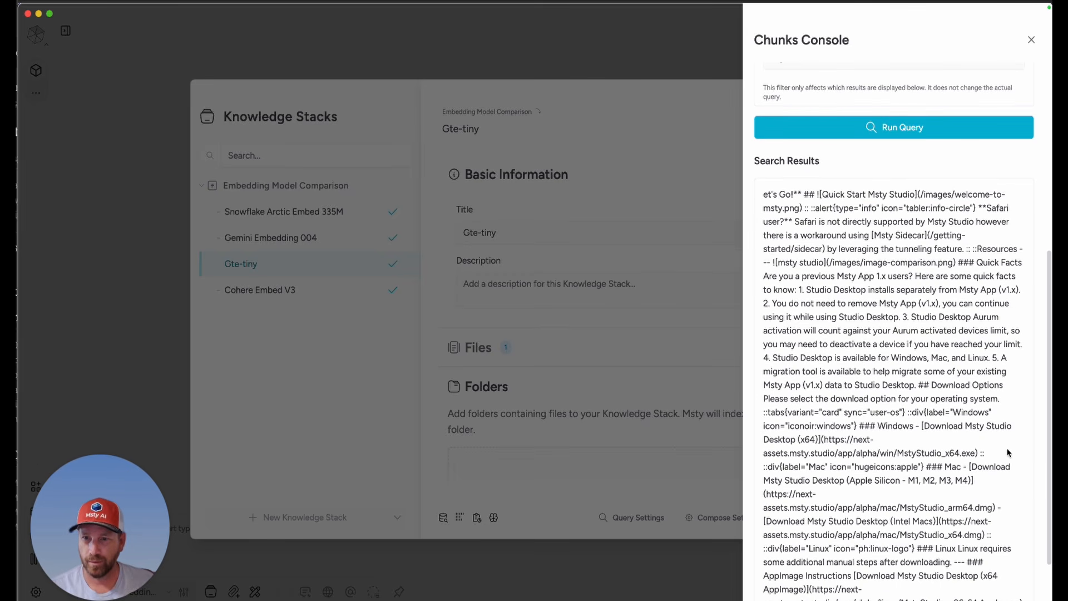
scroll(881, 463, "down", 3)
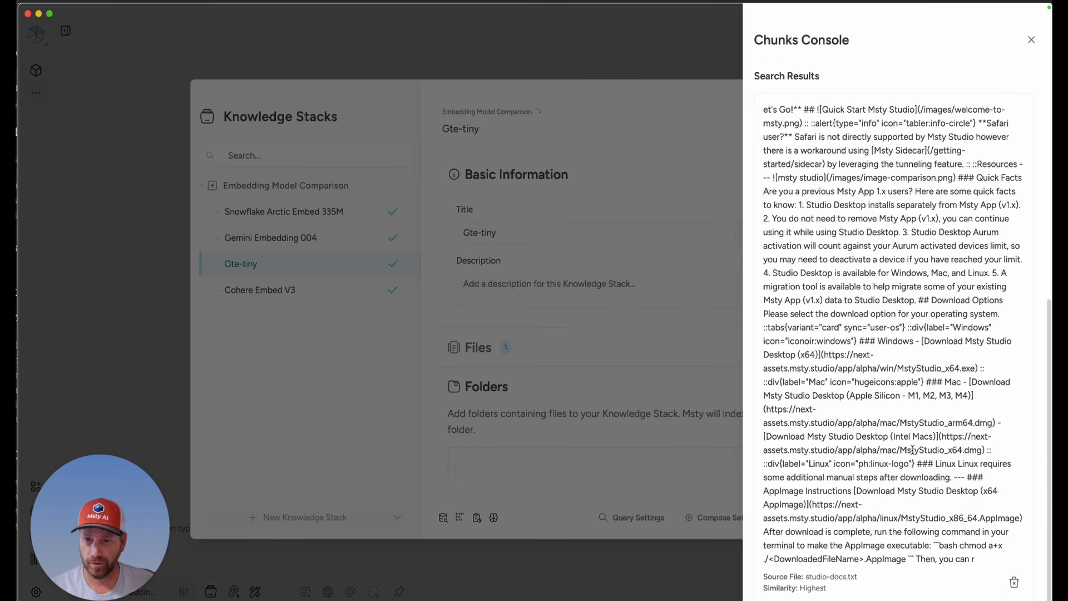
scroll(884, 420, "up", 3)
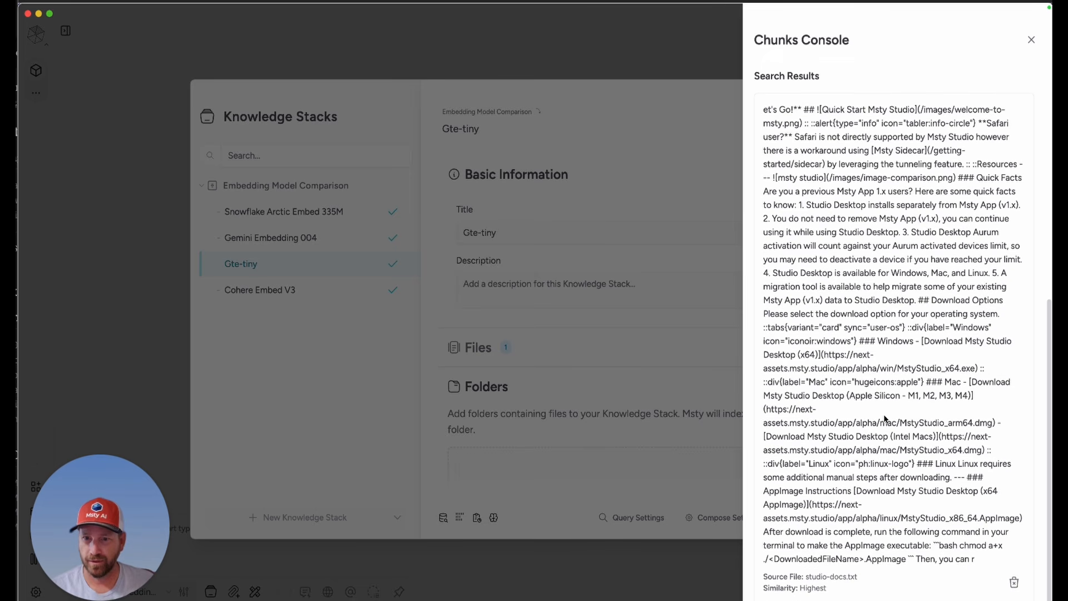
scroll(884, 418, "up", 1)
scroll(881, 439, "down", 4)
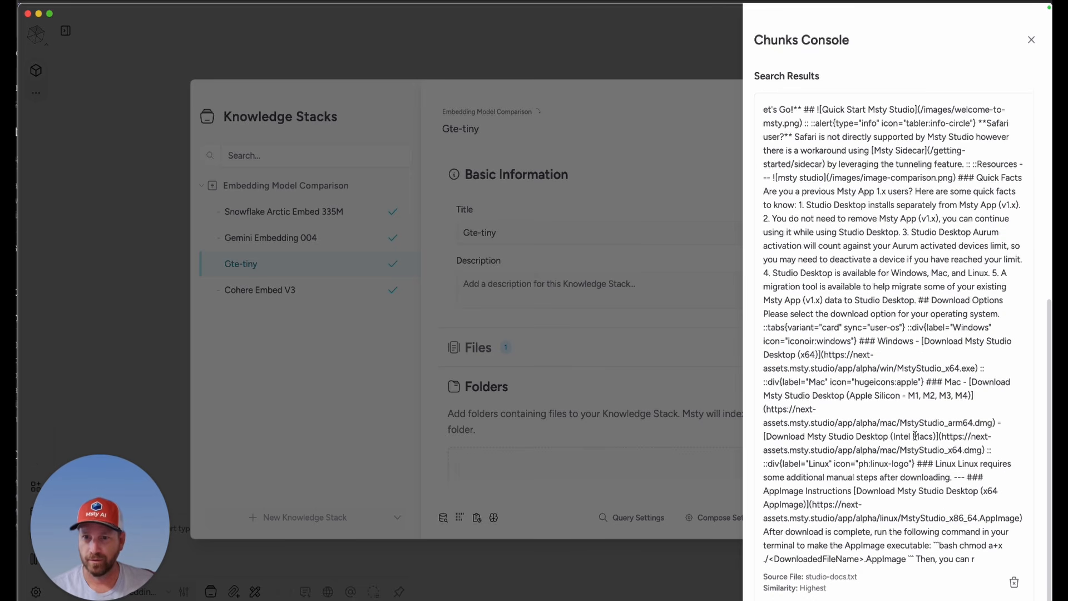
scroll(914, 417, "up", 2)
scroll(926, 415, "down", 2)
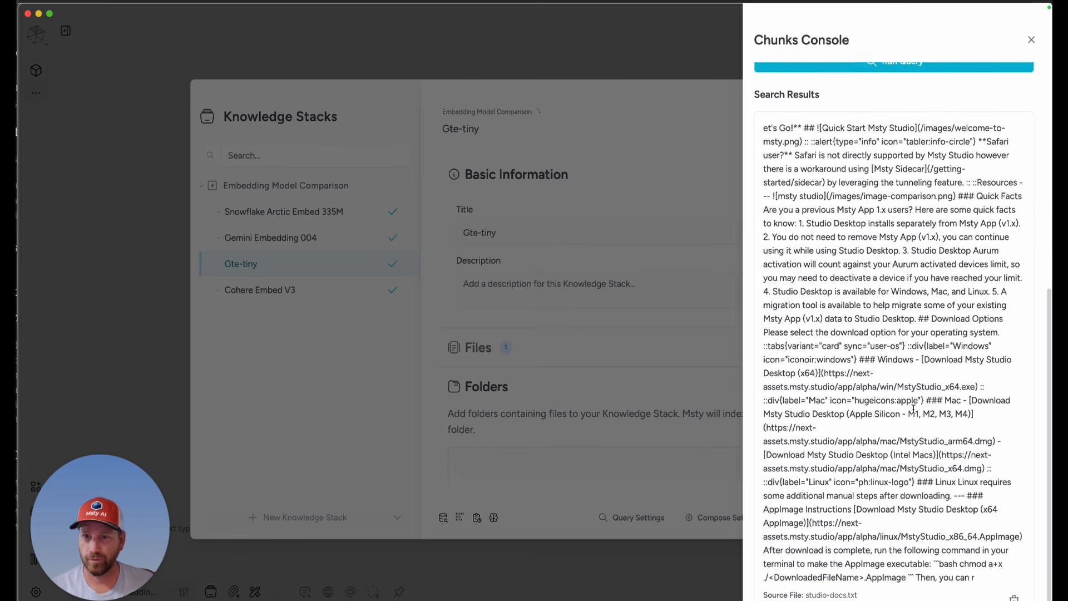
scroll(931, 413, "down", 1)
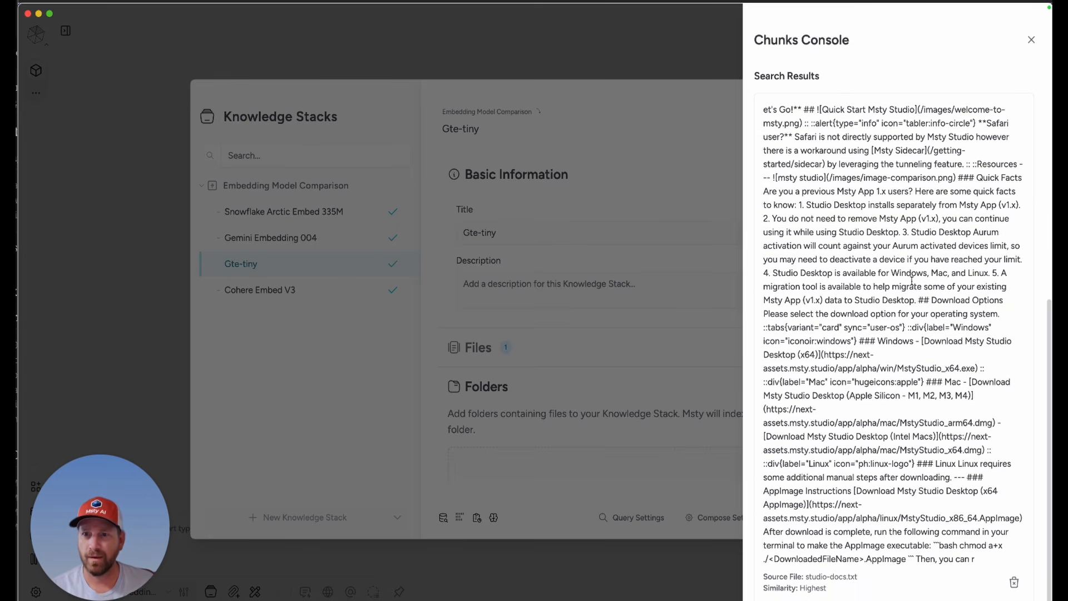
left_click_drag(982, 122, 977, 137)
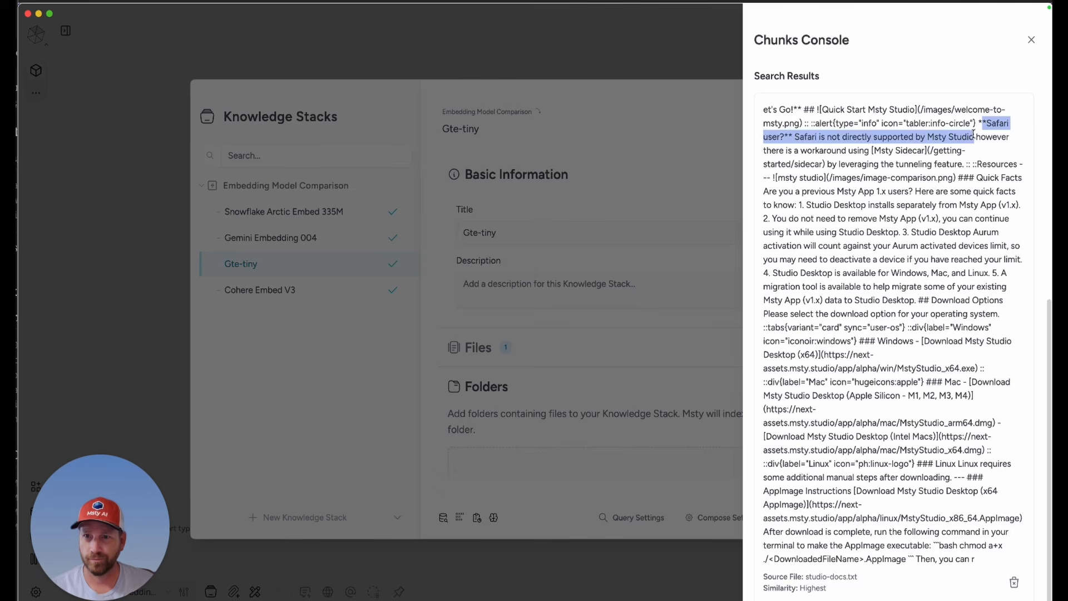
left_click(309, 260)
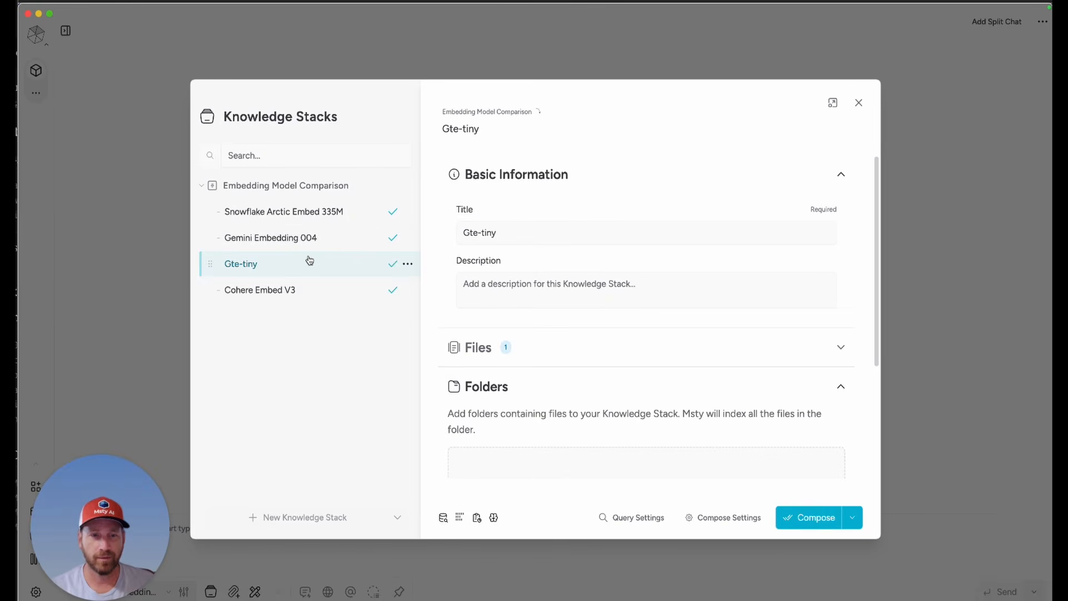
Open the Chunks Console for the Gemini Embedding 004 stack and run a query for "safari".
left_click(282, 241)
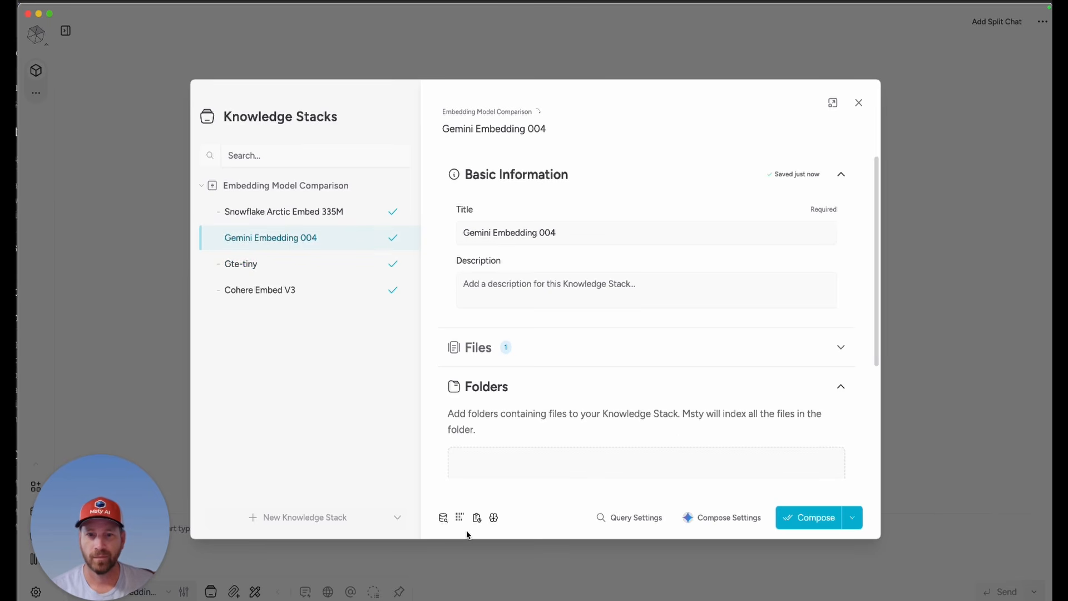
left_click(443, 518)
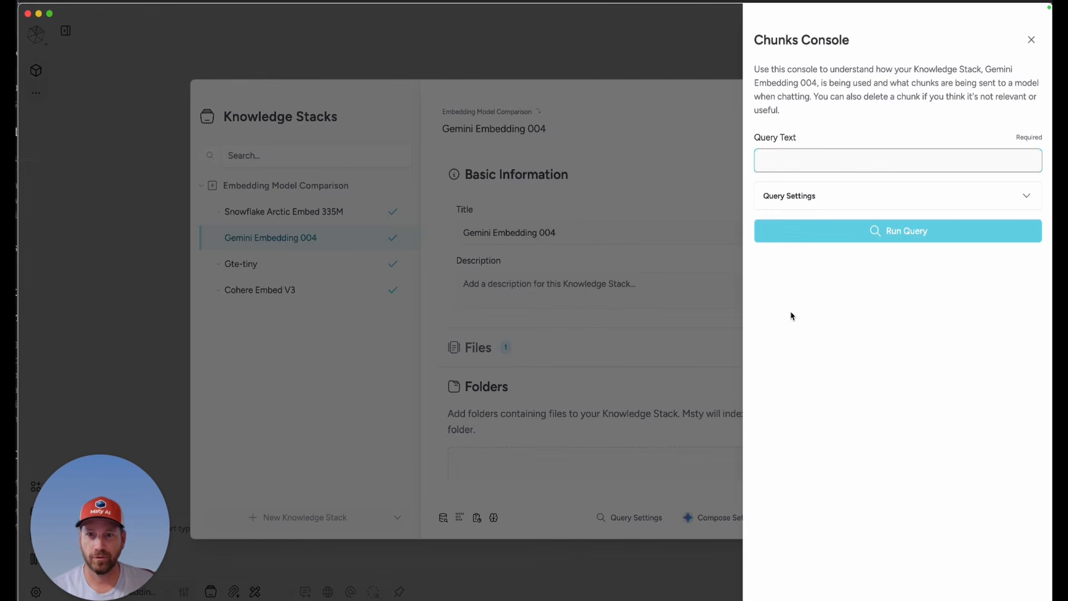
type("safa")
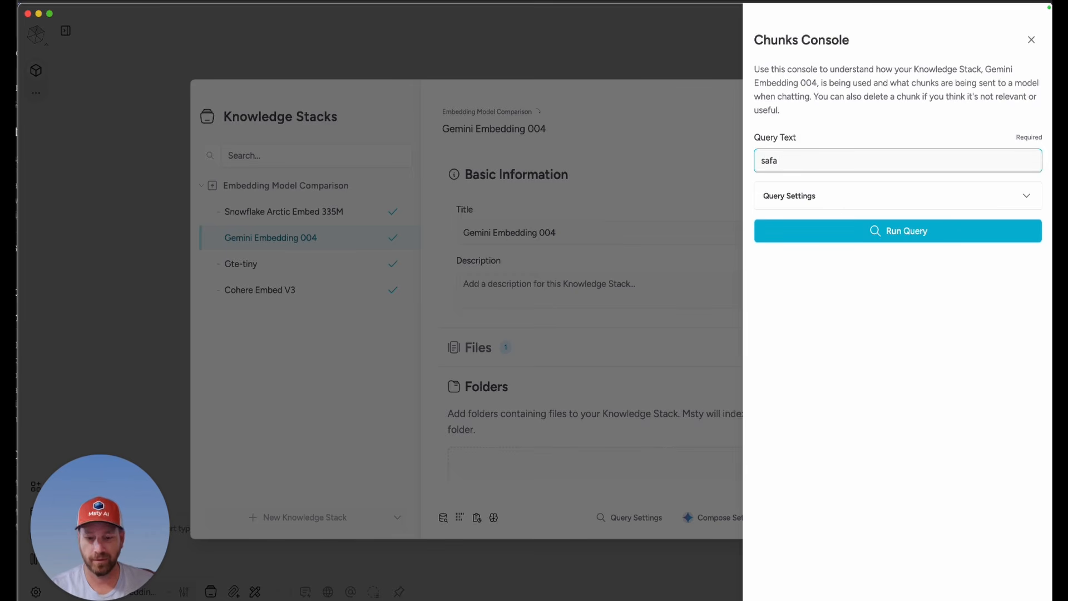
type("ri")
key("Return")
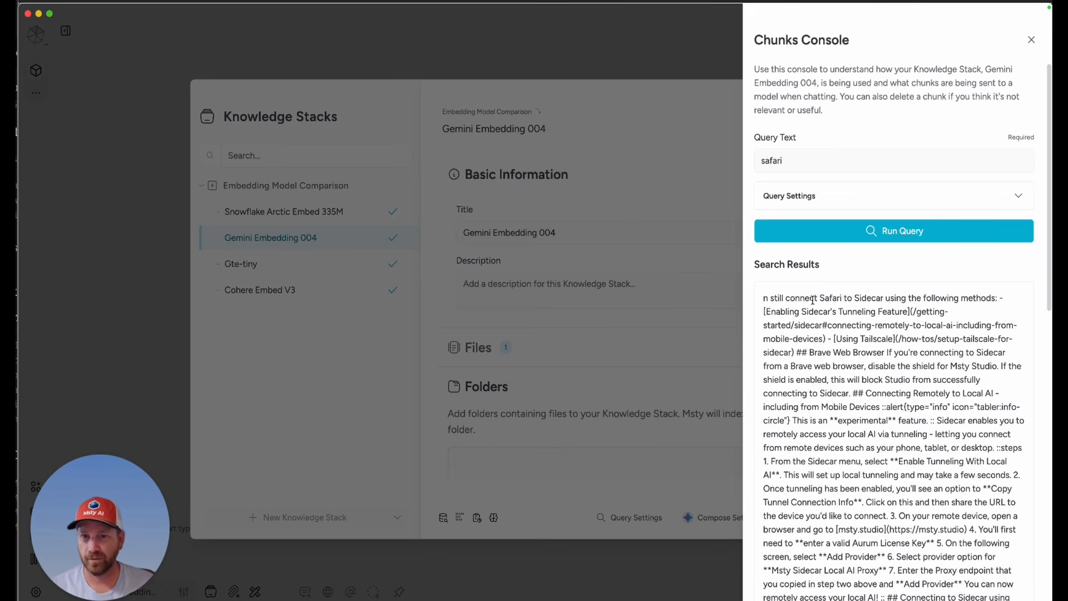
Review the chunks returned for Gemini Embedding 004, highlighting the passages about connecting Safari to Sidecar and Safari support.
left_click_drag(819, 299, 893, 352)
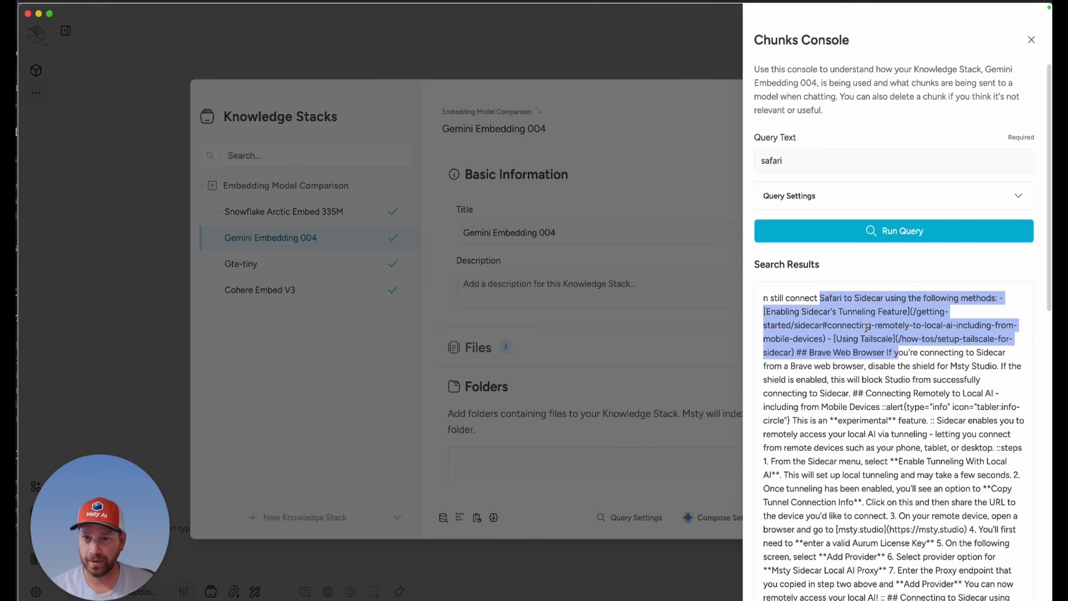
scroll(866, 328, "down", 10)
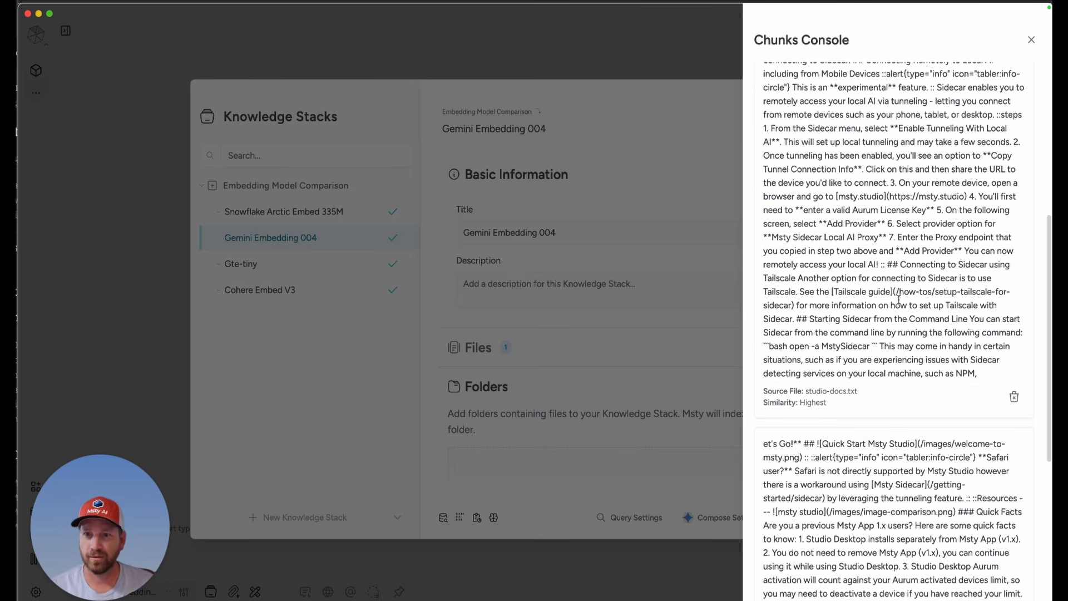
scroll(880, 302, "down", 3)
left_click_drag(986, 299, 956, 355)
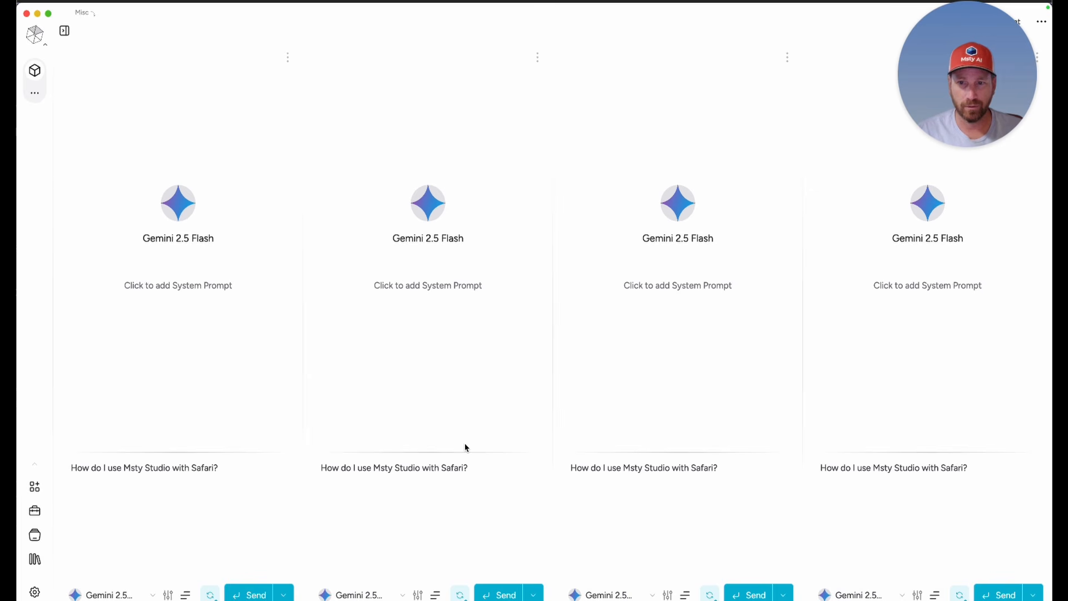
Send "How do I use Msty Studio with Safari?" to all four split chats and highlight the fourth reply's tunneling passage.
left_click(251, 595)
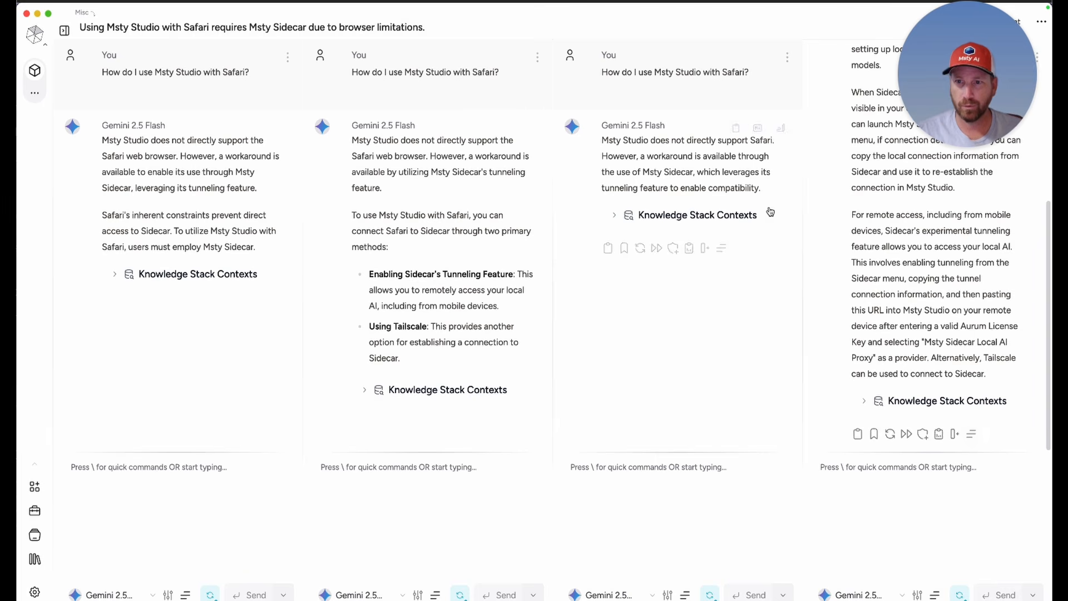
left_click_drag(891, 231, 999, 246)
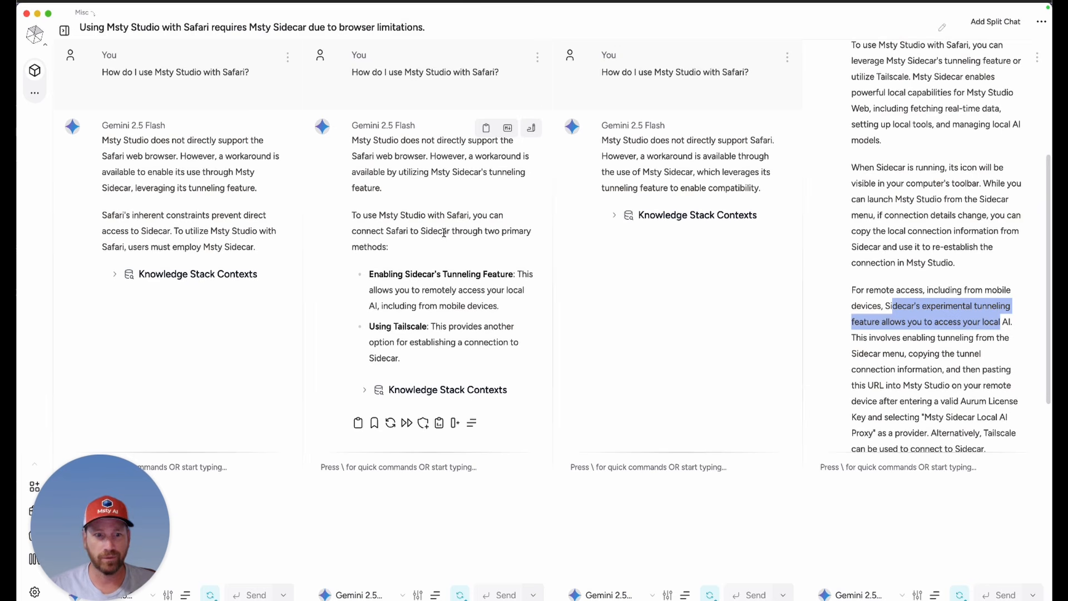
Check which Knowledge Stack is attached to the first, second and third split chats, leaving each selection as it is.
left_click(183, 595)
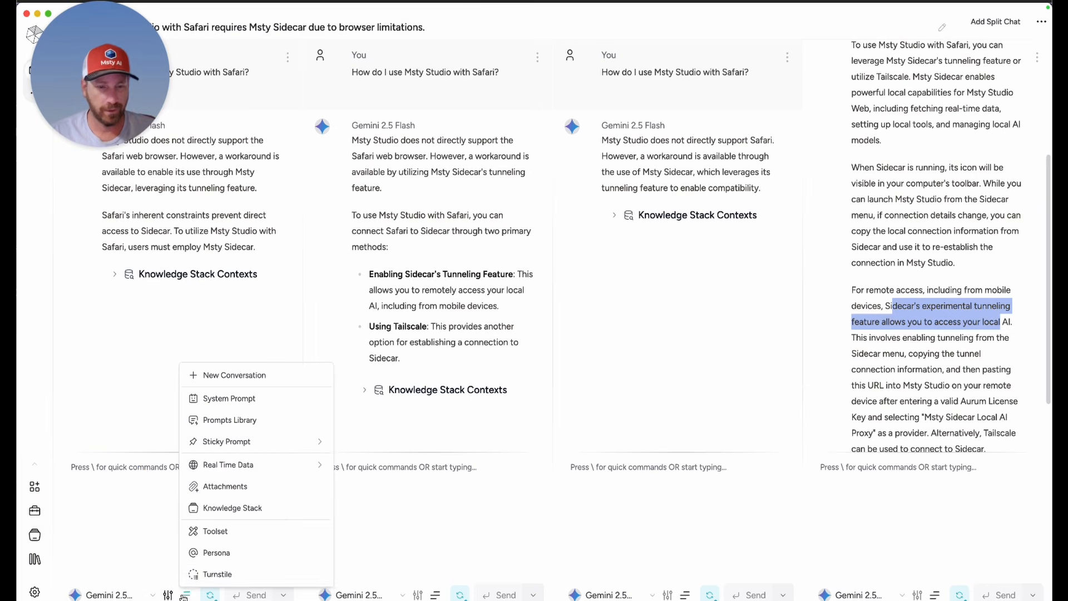
left_click(229, 509)
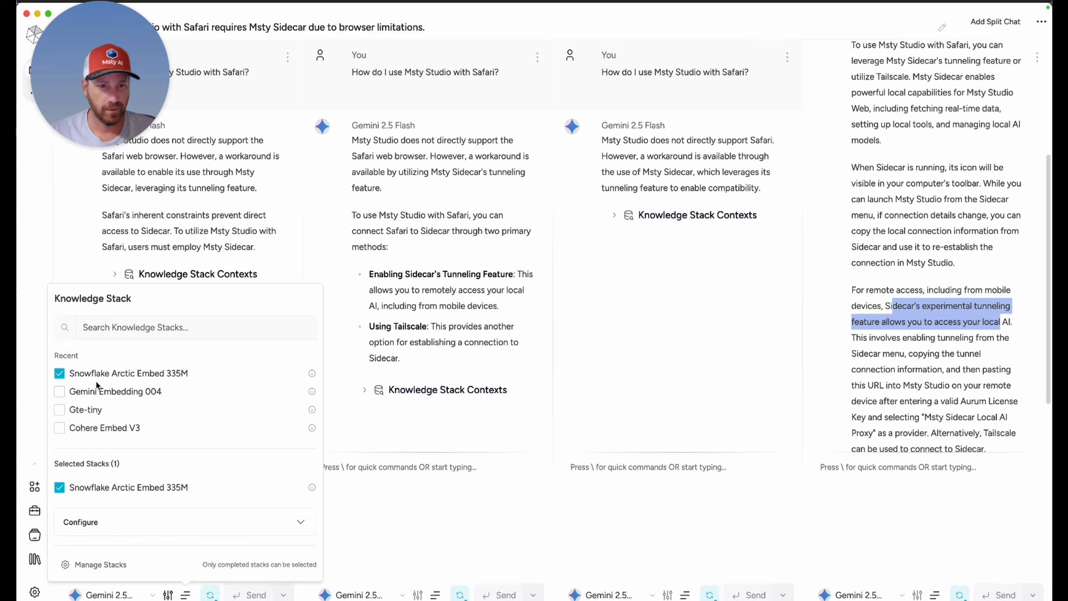
left_click(257, 236)
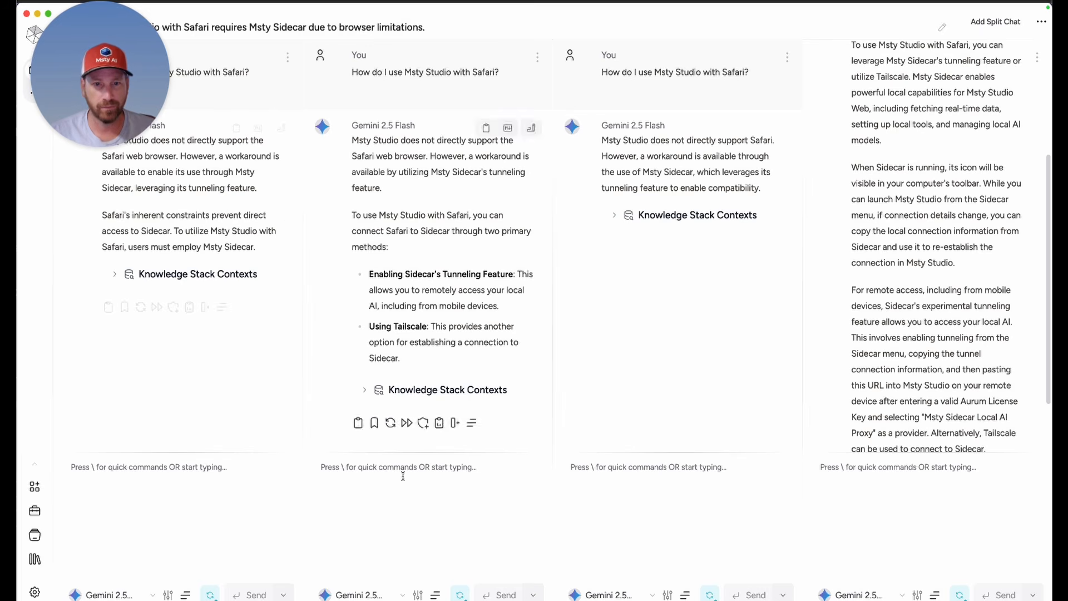
left_click(435, 595)
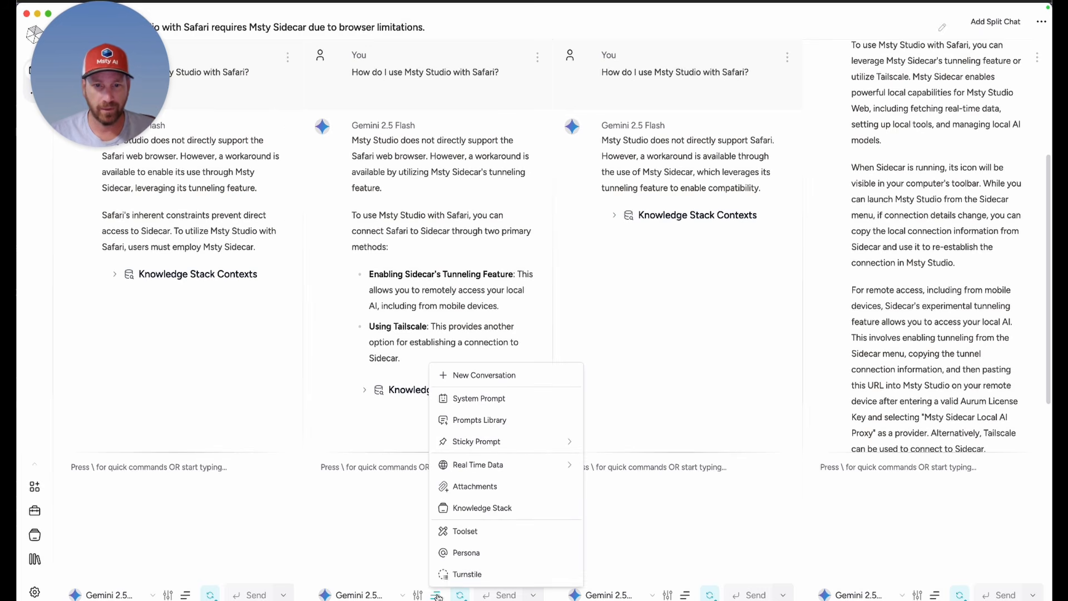
left_click(464, 508)
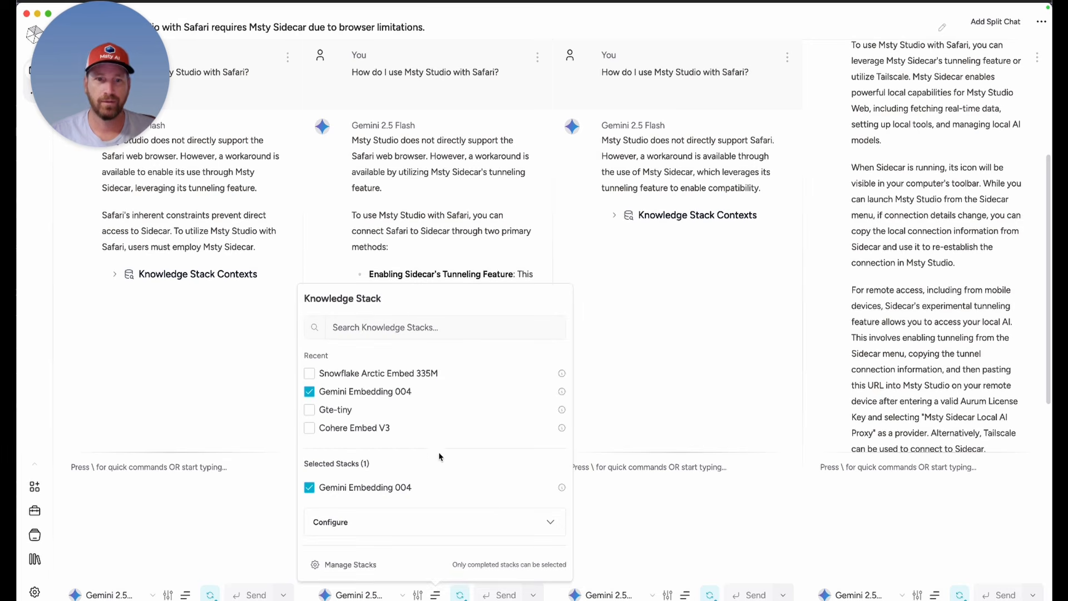
left_click(419, 244)
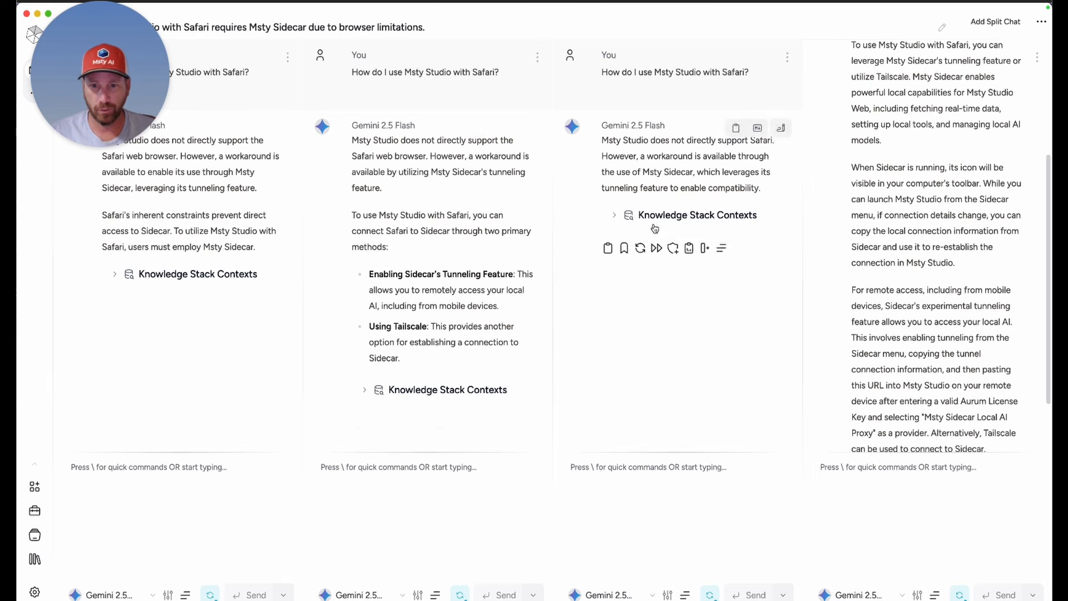
left_click(684, 595)
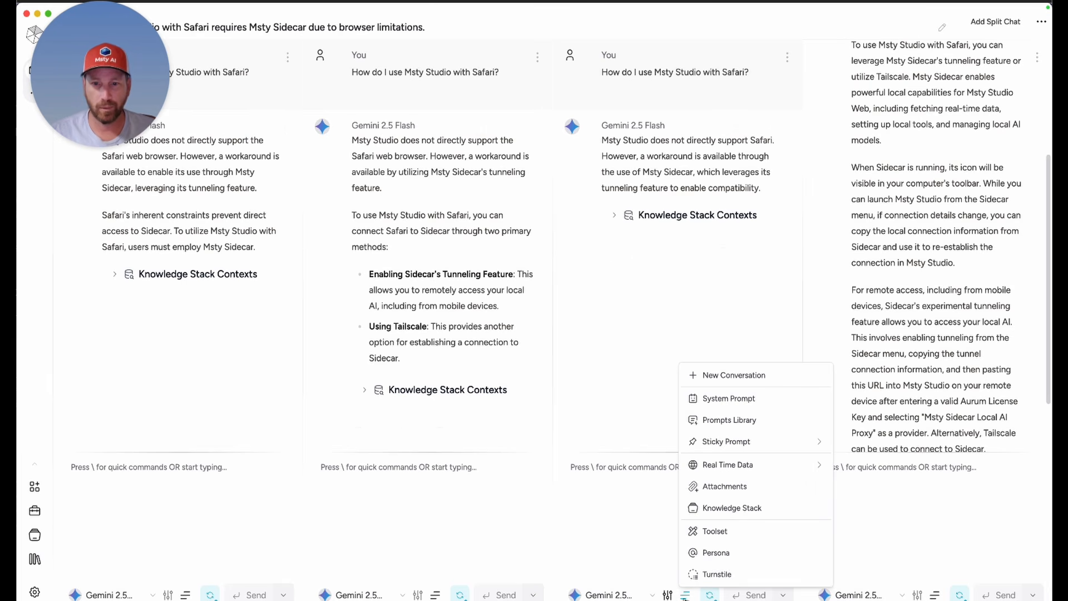
left_click(731, 517)
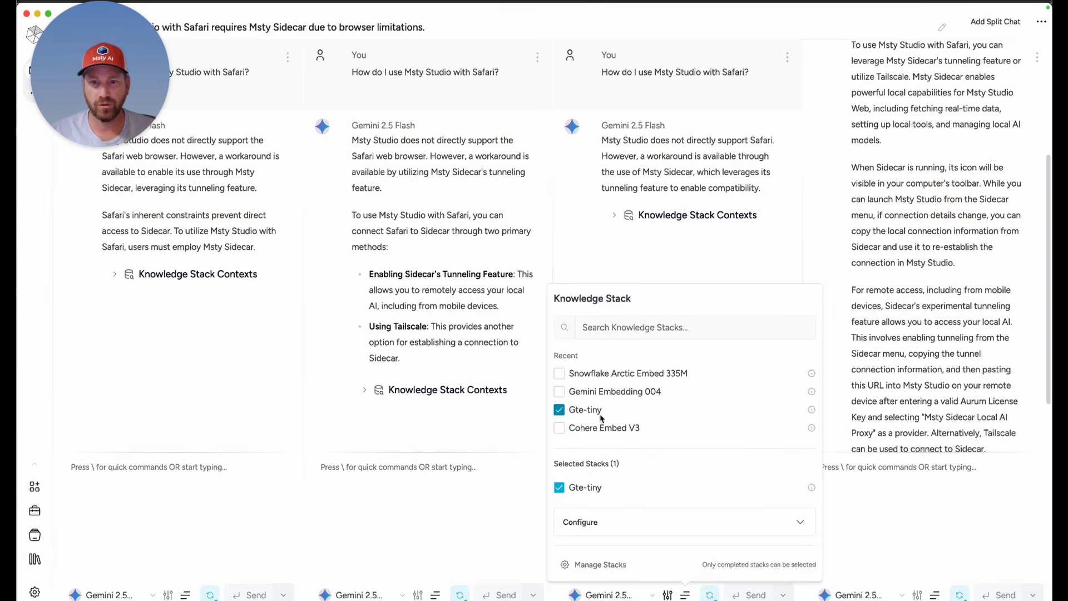
left_click(931, 383)
Read through the fourth chat's reply and view the configuration of its selected Knowledge Stack.
scroll(930, 384, "up", 5)
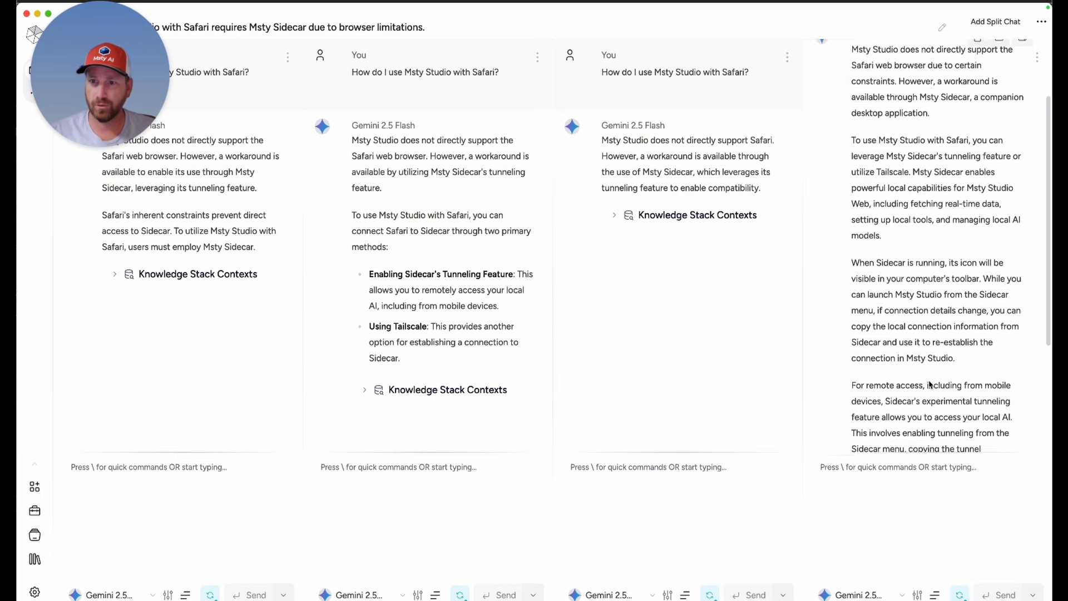
scroll(929, 384, "up", 2)
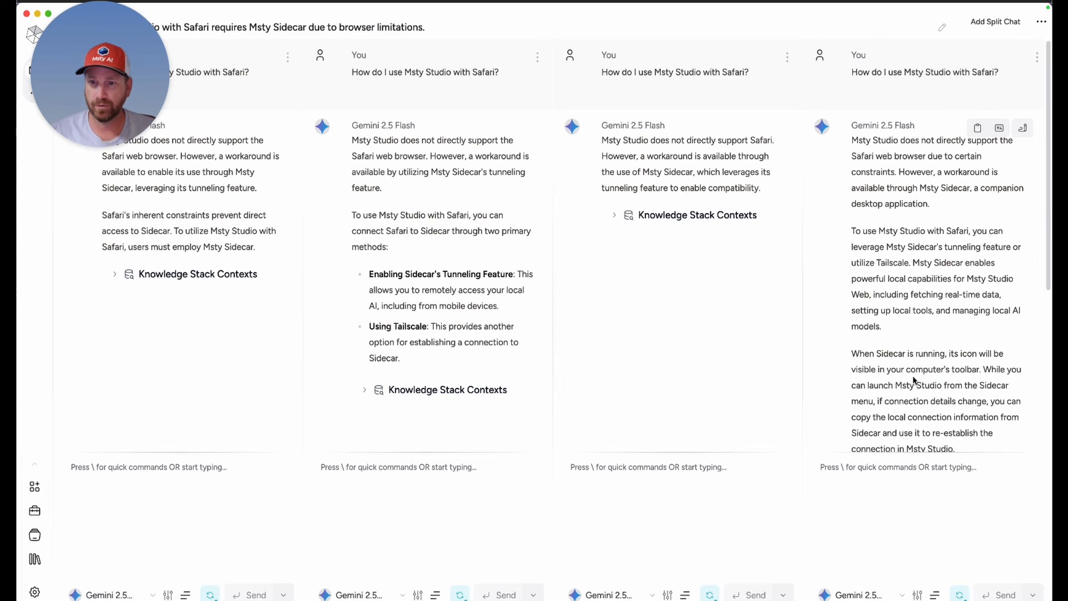
scroll(914, 381, "down", 5)
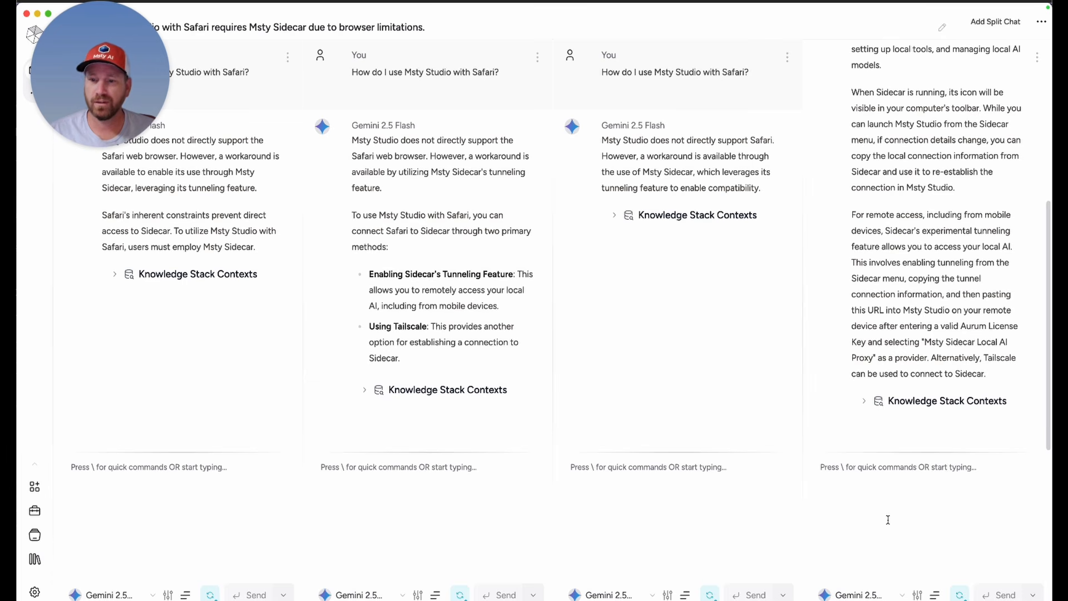
left_click(935, 595)
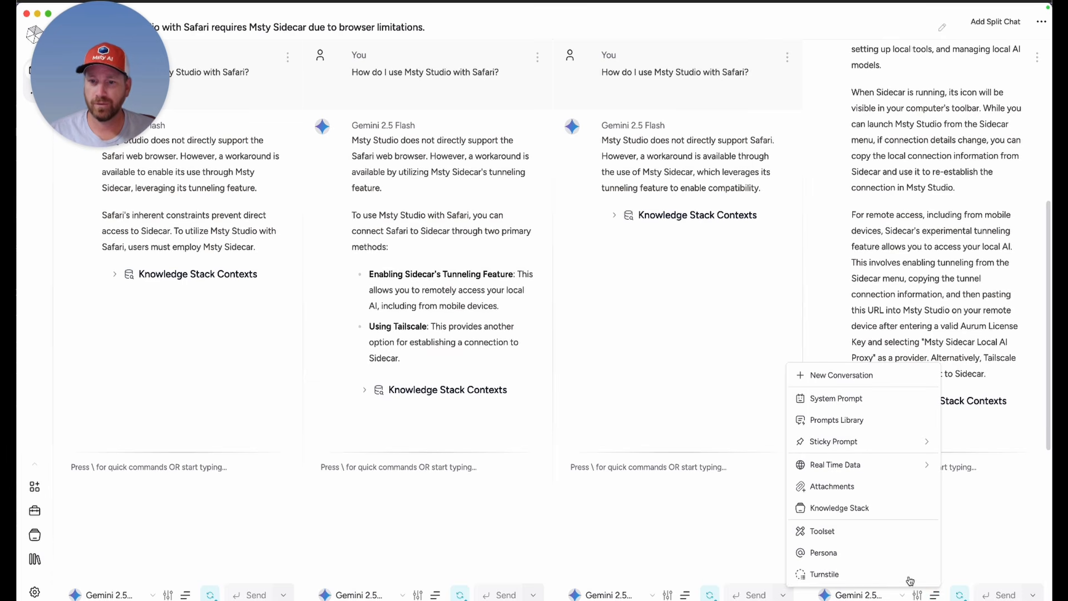
left_click(851, 508)
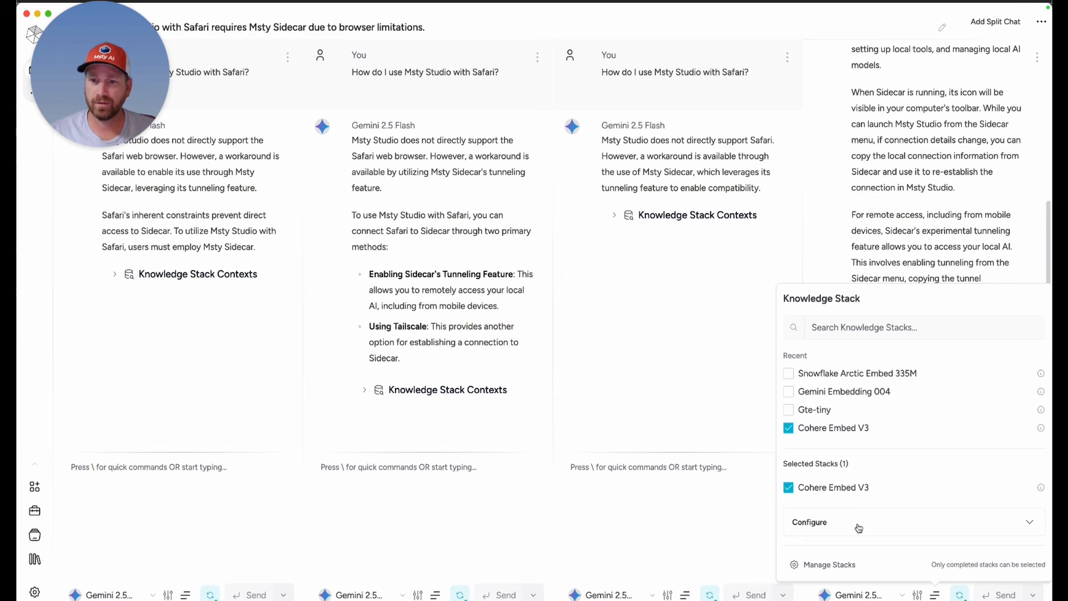
left_click(859, 526)
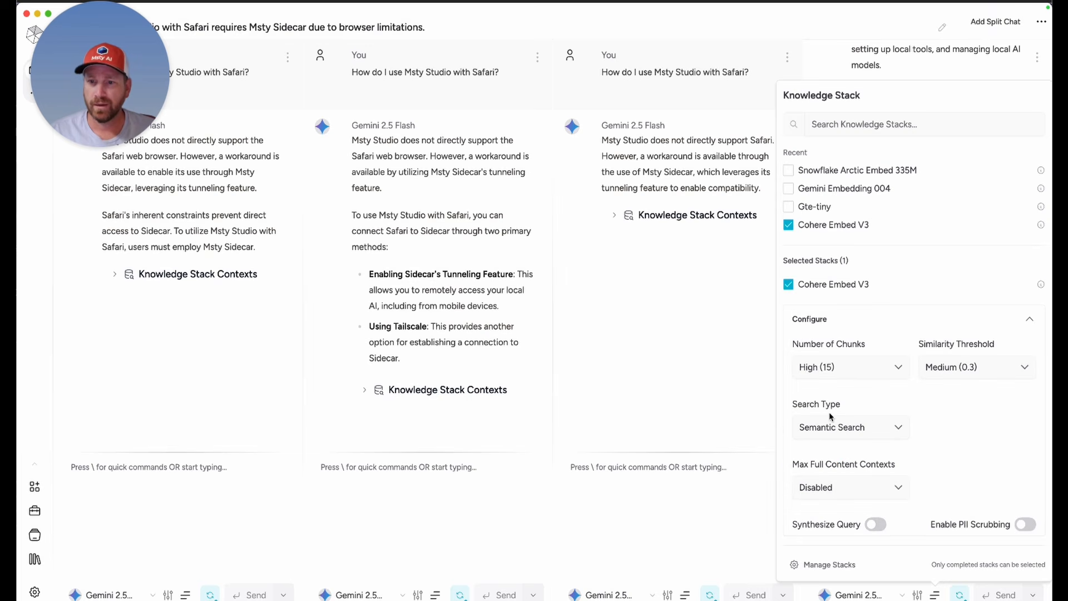